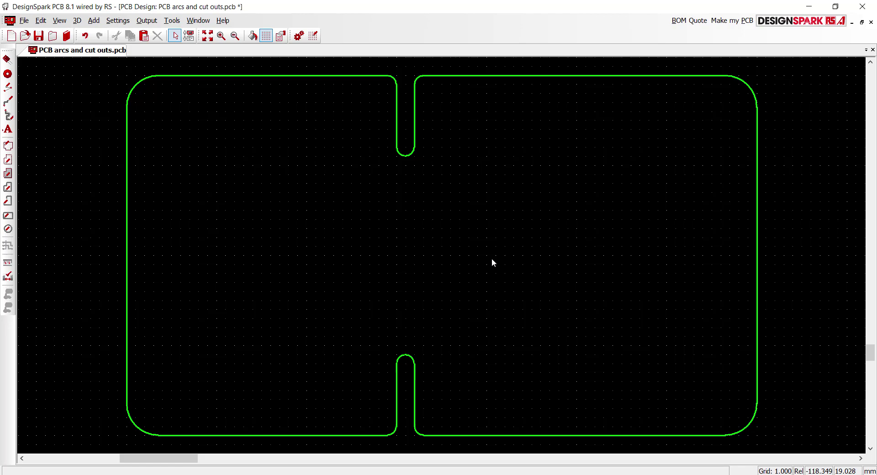
{"action": "key", "text": "Delete"}
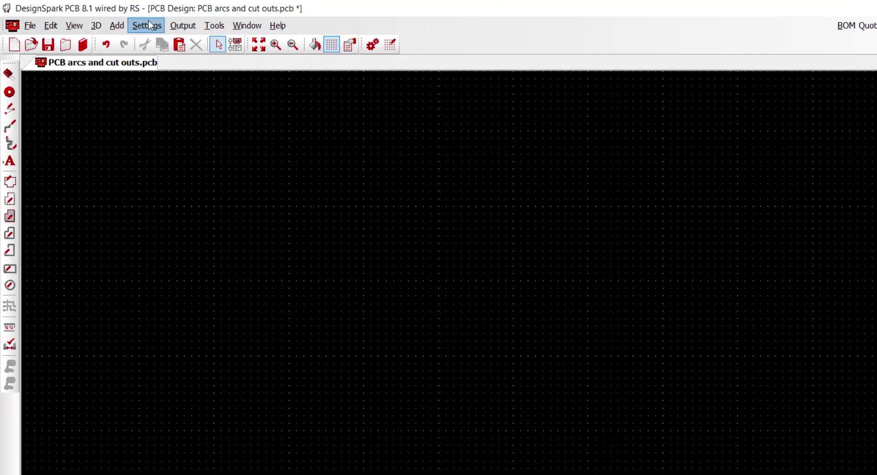
{"action": "left_click", "coordinate": [150, 25]}
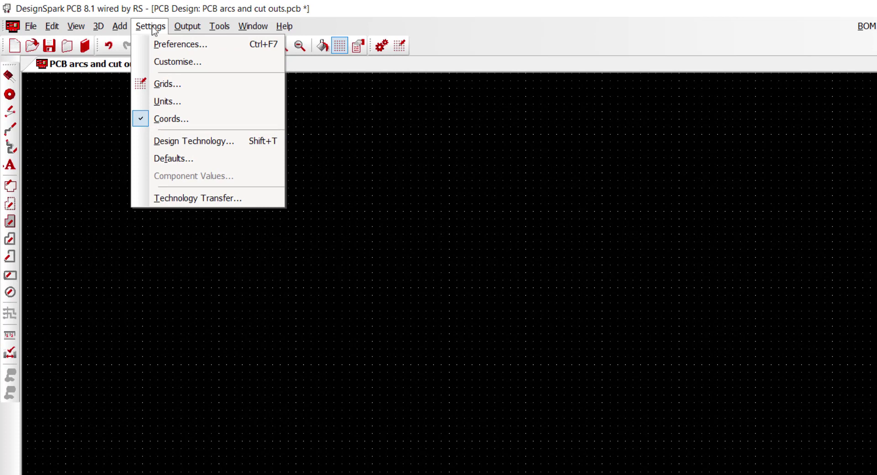
{"action": "left_click", "coordinate": [166, 87]}
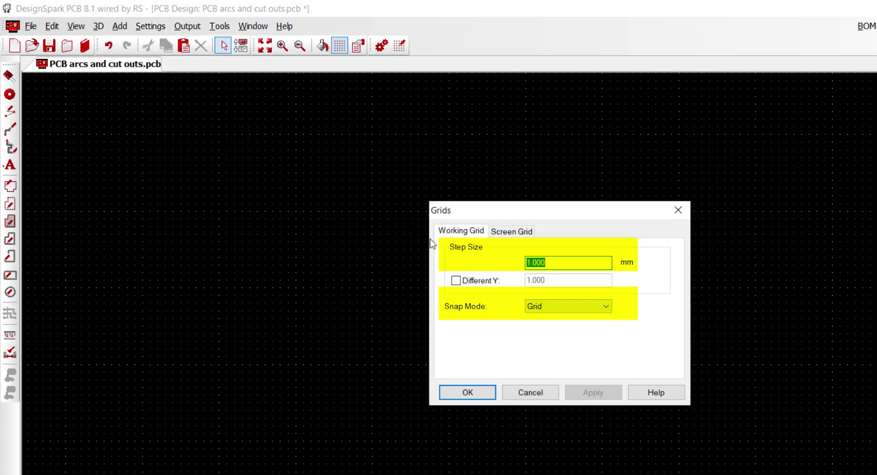
{"action": "left_click", "coordinate": [531, 398]}
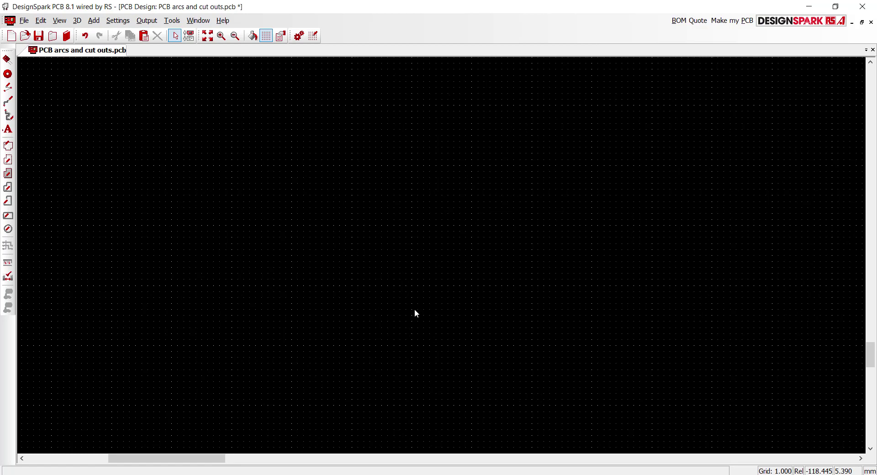
Draw a 70 × 40 mm rectangular board outline with Add Board, closing it at the starting corner
{"action": "left_click", "coordinate": [8, 145]}
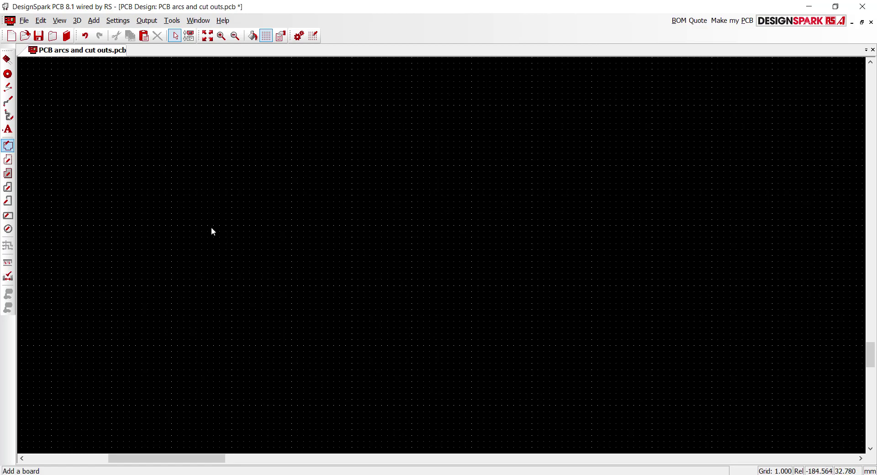
{"action": "left_click", "coordinate": [8, 145]}
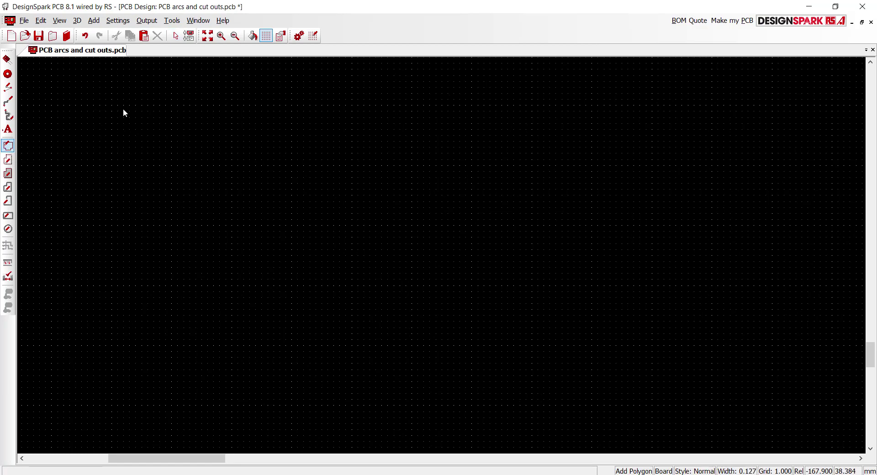
{"action": "left_click", "coordinate": [173, 106]}
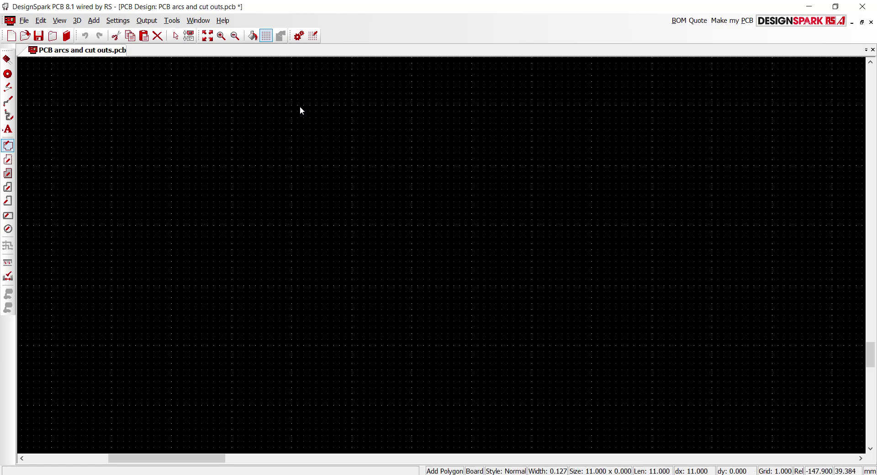
{"action": "left_click", "coordinate": [591, 108]}
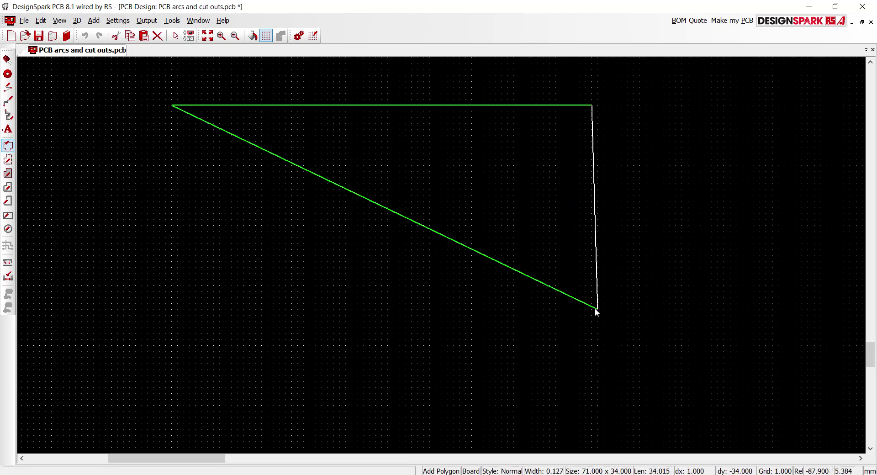
{"action": "left_click", "coordinate": [591, 345]}
{"action": "left_click", "coordinate": [170, 346]}
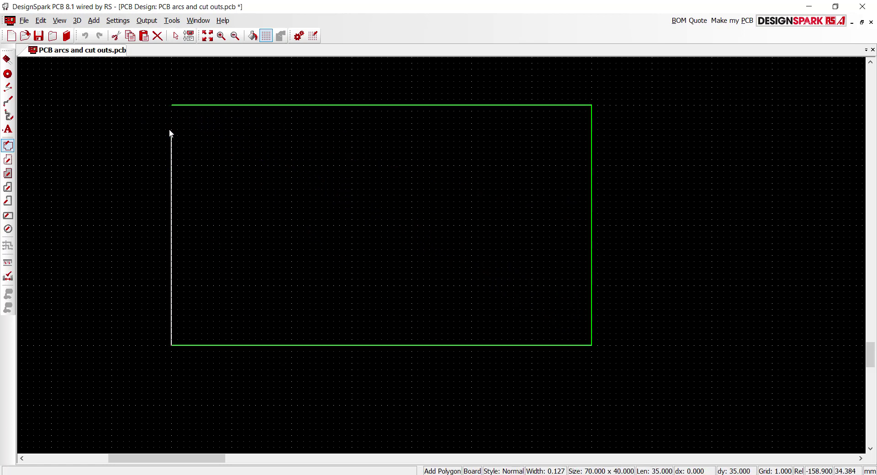
{"action": "left_click", "coordinate": [172, 107]}
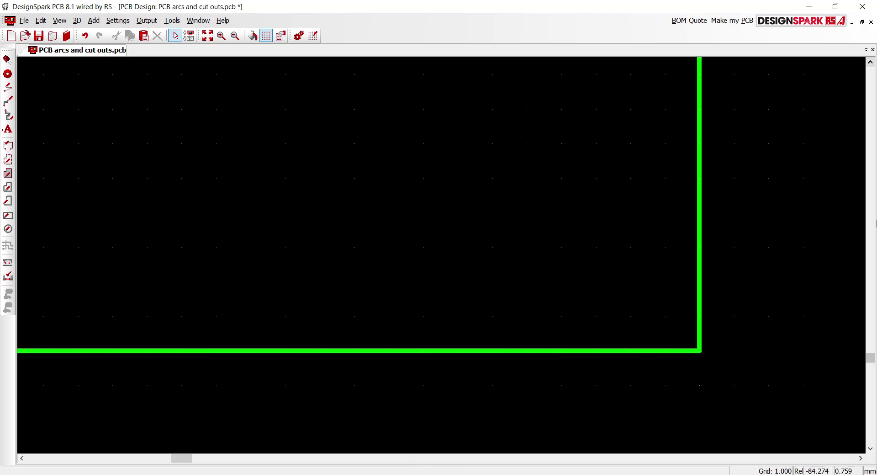
Check the right and bottom edge lengths in the status bar, then clear the selection
{"action": "left_click", "coordinate": [699, 353]}
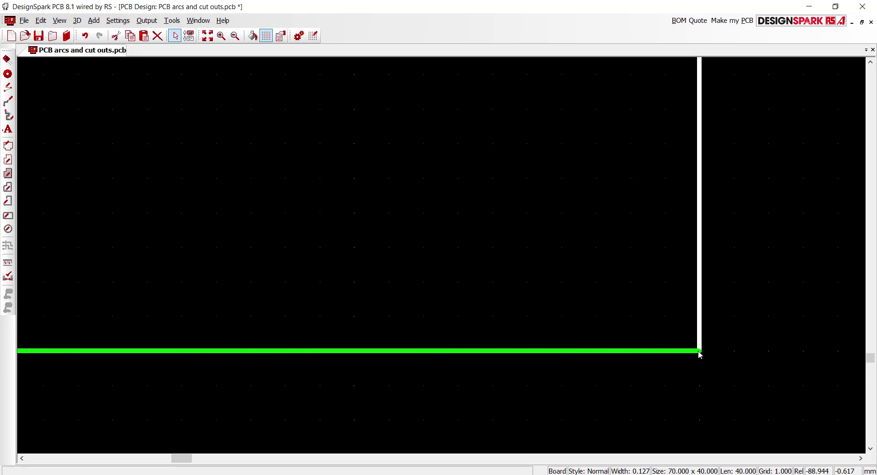
{"action": "left_click", "coordinate": [674, 351]}
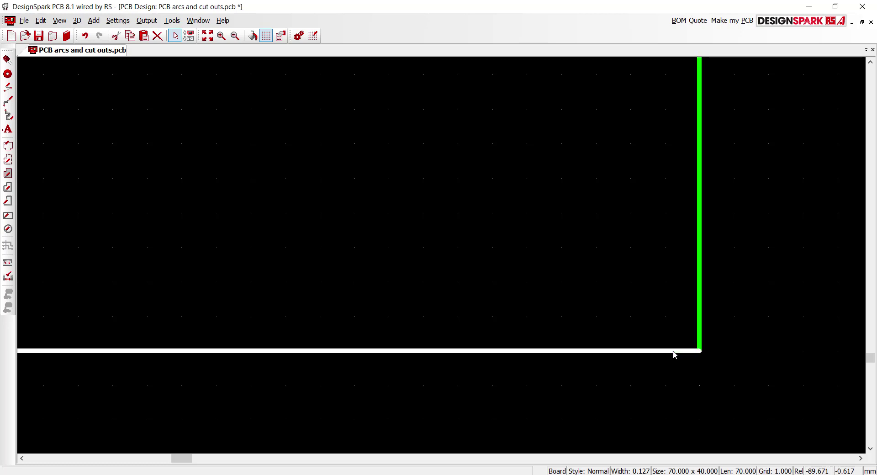
{"action": "left_click", "coordinate": [721, 371]}
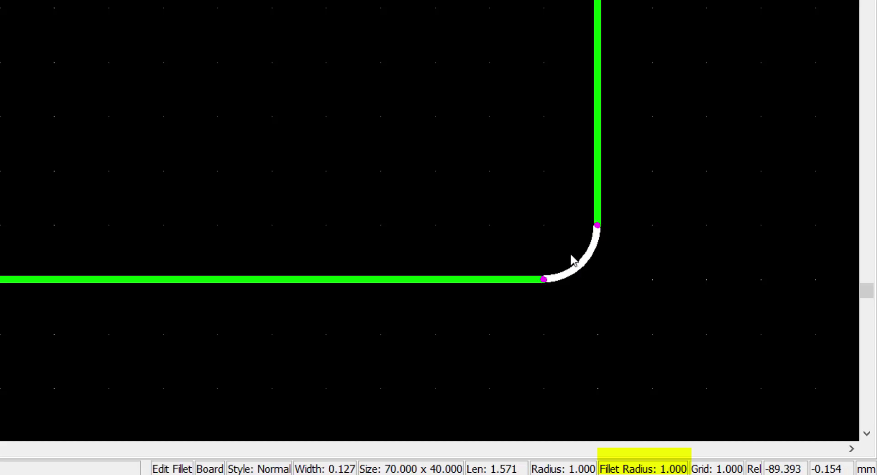
Try a mitre on the bottom-right corner, then return to fillet mode with its radius options showing
{"action": "left_click", "coordinate": [548, 231]}
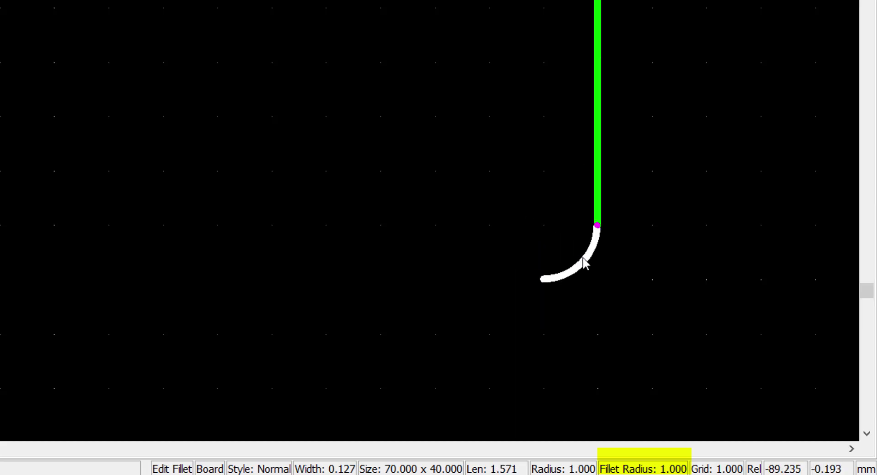
{"action": "right_click", "coordinate": [597, 278]}
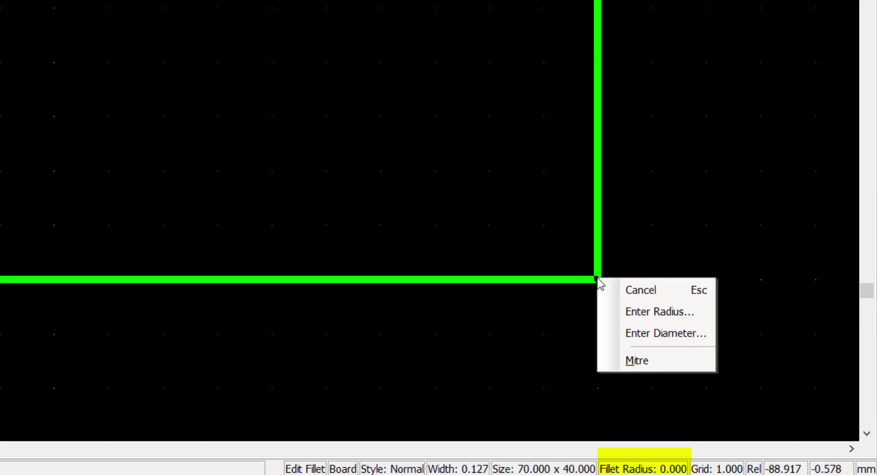
{"action": "left_click", "coordinate": [643, 366]}
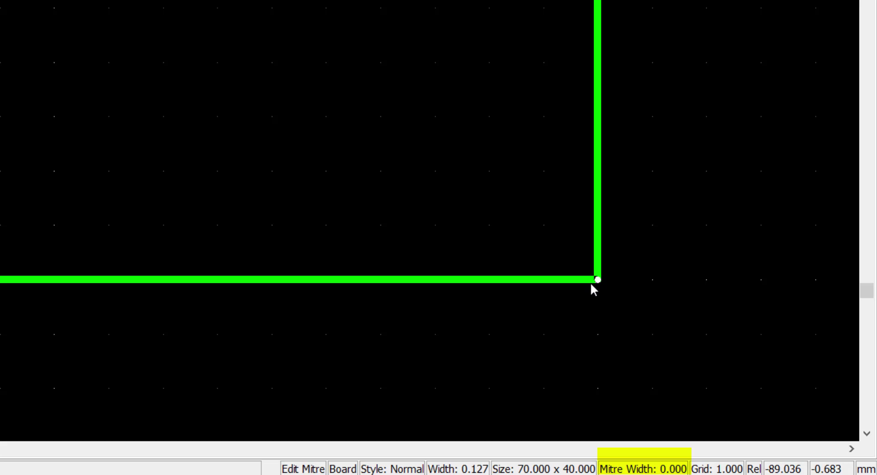
{"action": "right_click", "coordinate": [593, 289]}
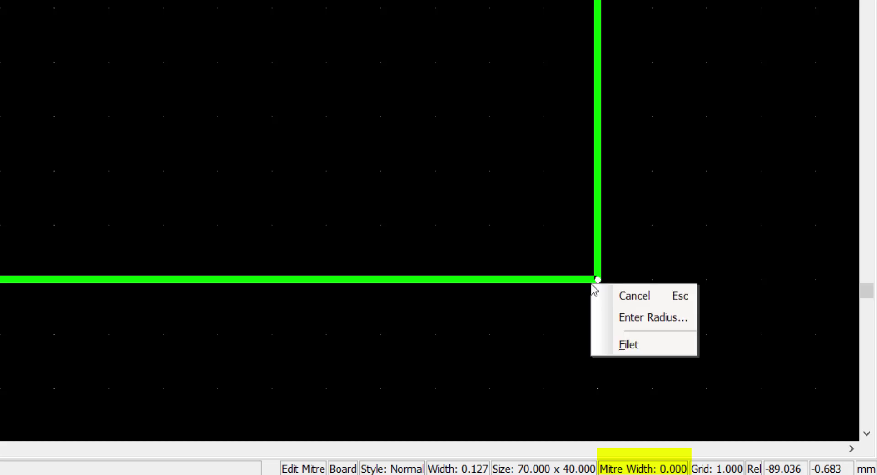
{"action": "left_click", "coordinate": [636, 347]}
{"action": "right_click", "coordinate": [636, 344]}
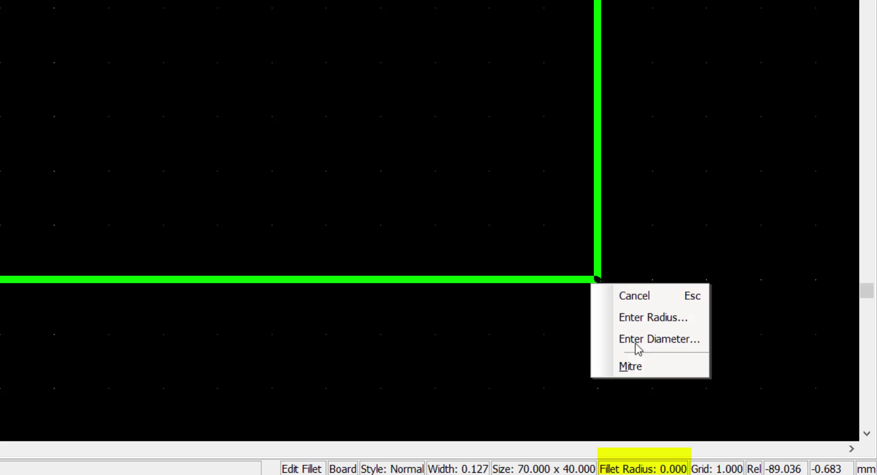
Give the bottom-right corner a 3.5 mm fillet and confirm the arc reads Radius 3.500
{"action": "left_click", "coordinate": [635, 319]}
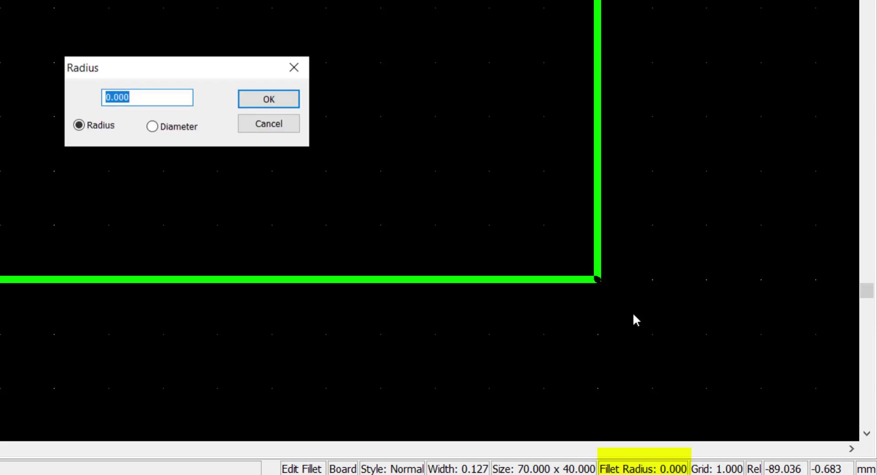
{"action": "type", "text": "3."}
{"action": "type", "text": "5"}
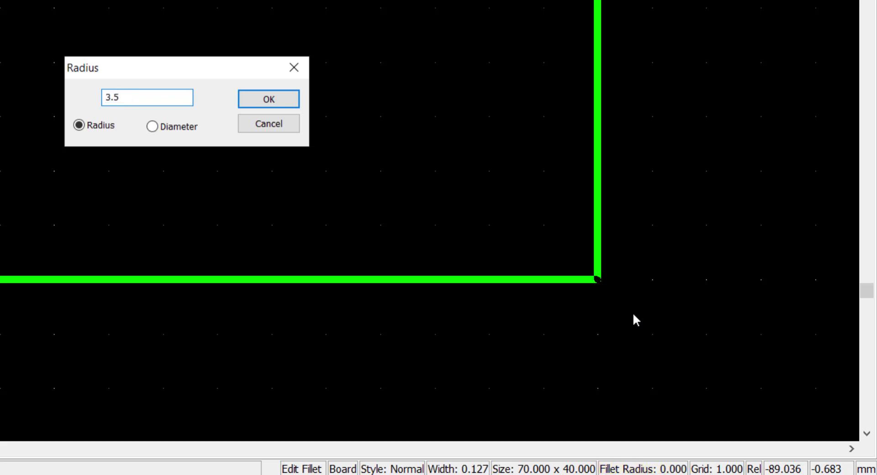
{"action": "key", "text": "Return"}
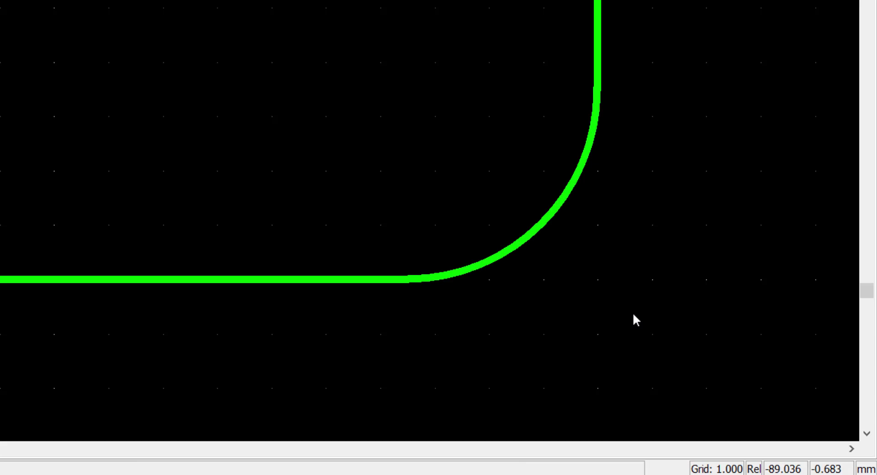
{"action": "left_click", "coordinate": [548, 218]}
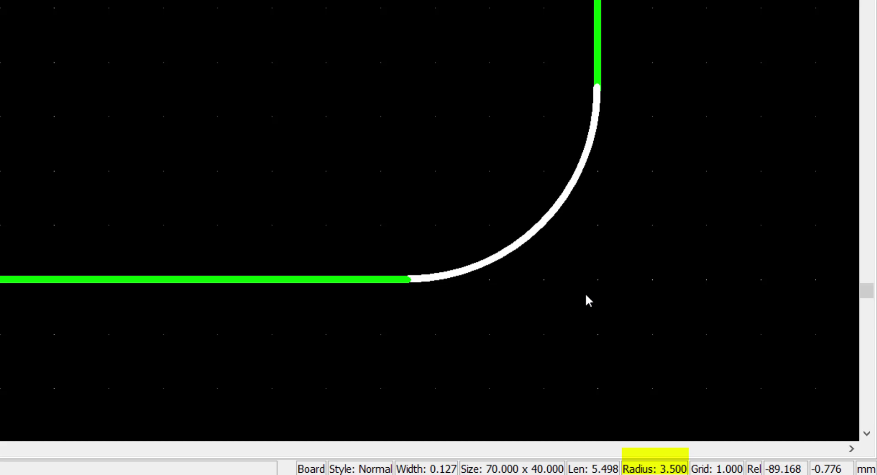
{"action": "left_click", "coordinate": [678, 470]}
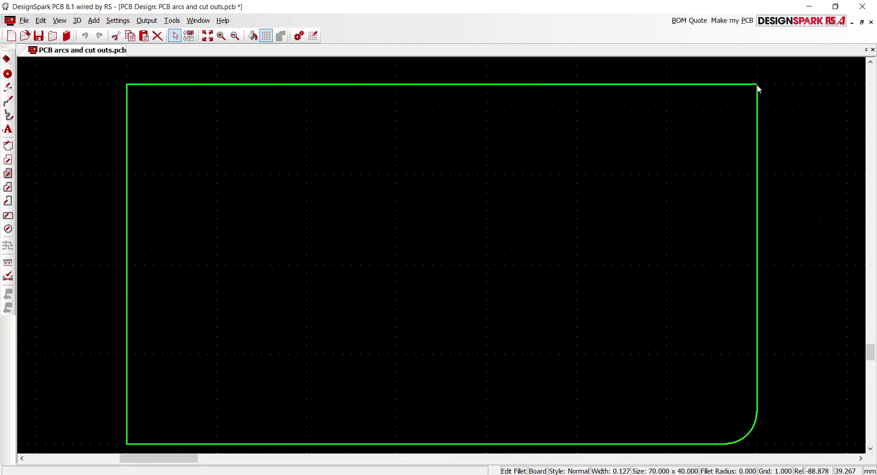
Fillet the top-right and top-left board corners with a 3.5 mm radius
{"action": "left_click", "coordinate": [757, 85]}
{"action": "right_click", "coordinate": [747, 104]}
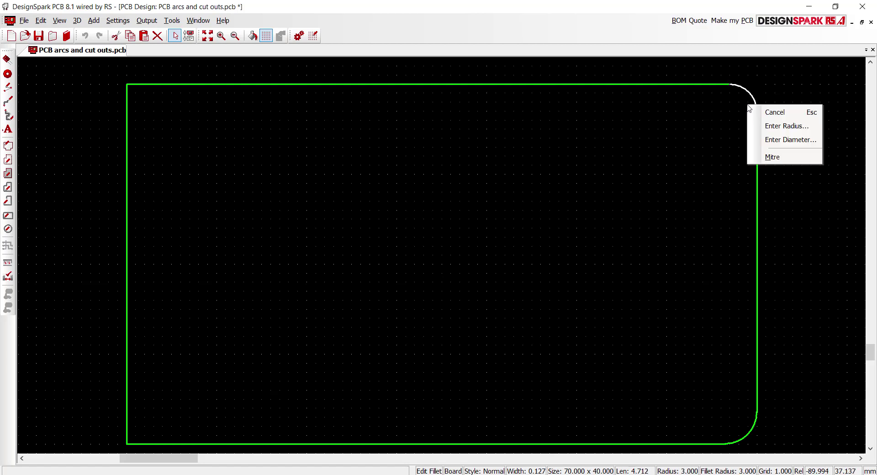
{"action": "left_click", "coordinate": [760, 126]}
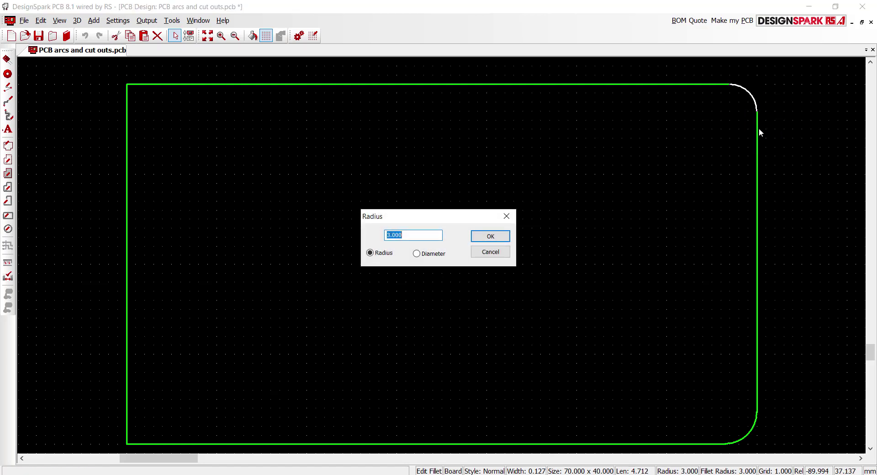
{"action": "type", "text": "3.5"}
{"action": "key", "text": "Return"}
{"action": "left_click_drag", "start_coordinate": [128, 88], "coordinate": [149, 115]}
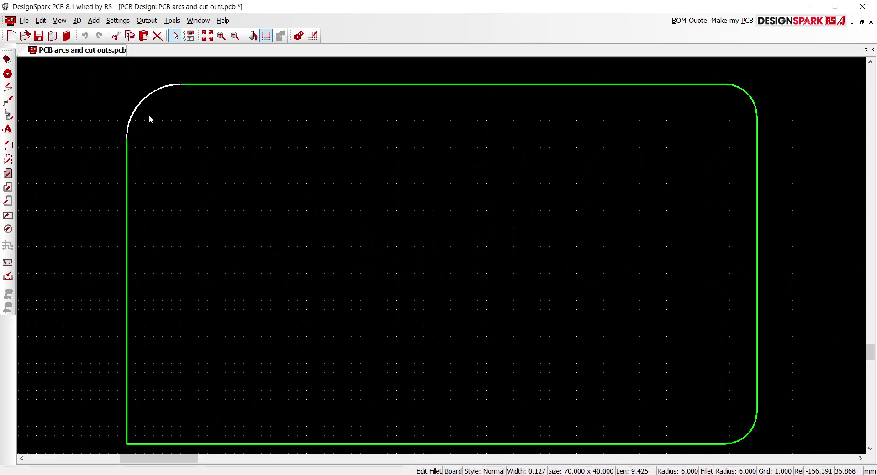
{"action": "right_click", "coordinate": [149, 115]}
{"action": "left_click", "coordinate": [179, 135]}
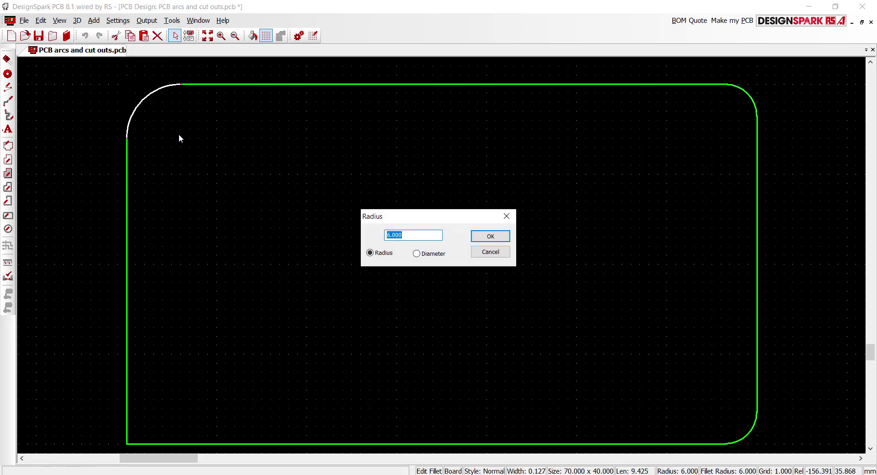
{"action": "type", "text": "3.5"}
{"action": "key", "text": "Return"}
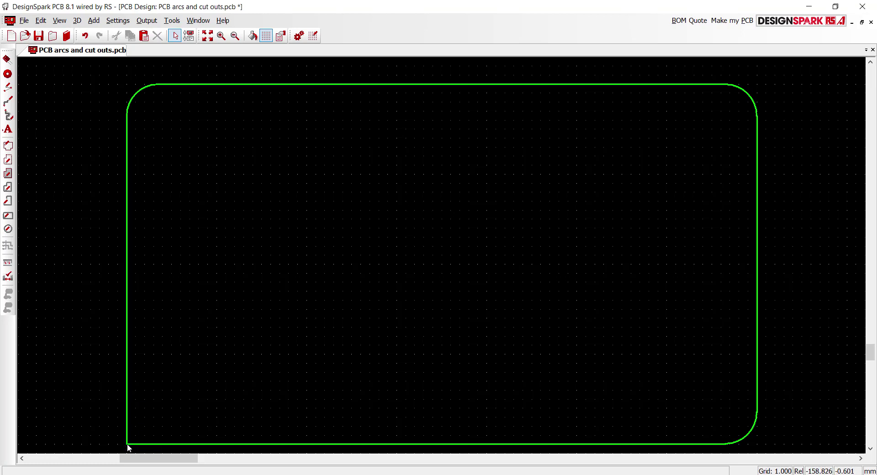
Round the bottom-left corner with a 2.5 mm fillet and zoom to extents
{"action": "left_click_drag", "start_coordinate": [127, 447], "coordinate": [160, 372]}
{"action": "right_click", "coordinate": [160, 372]}
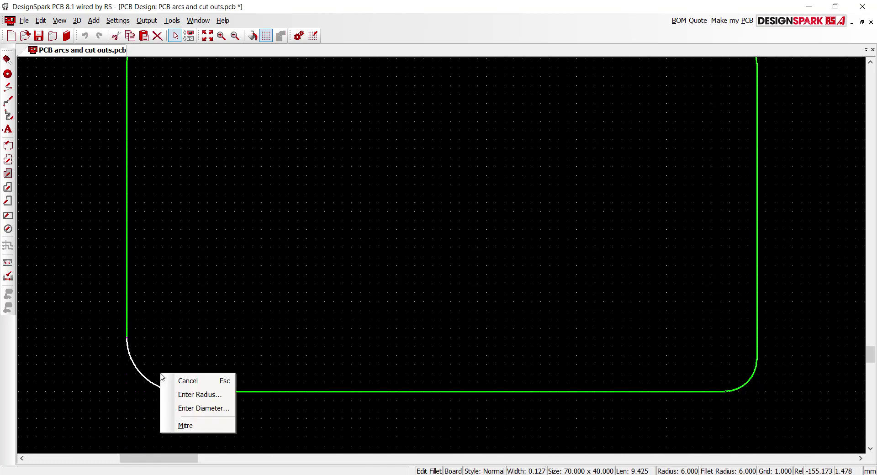
{"action": "left_click", "coordinate": [192, 401]}
{"action": "type", "text": "2.5"}
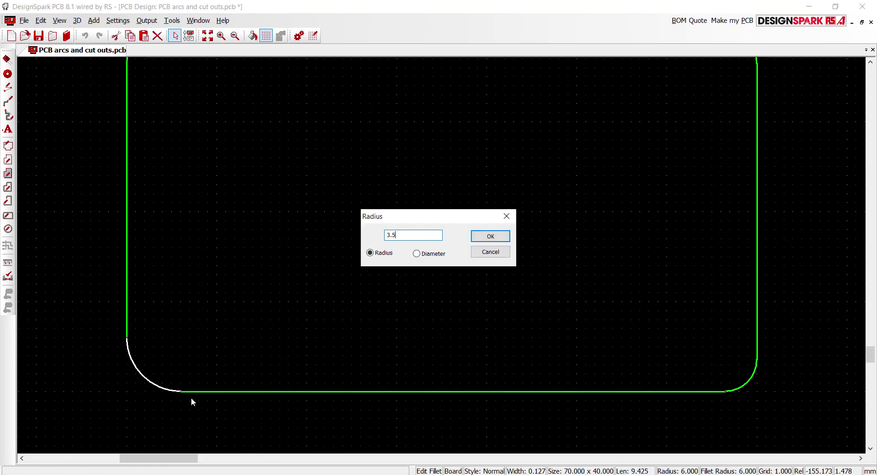
{"action": "key", "text": "Return"}
{"action": "left_click", "coordinate": [207, 36]}
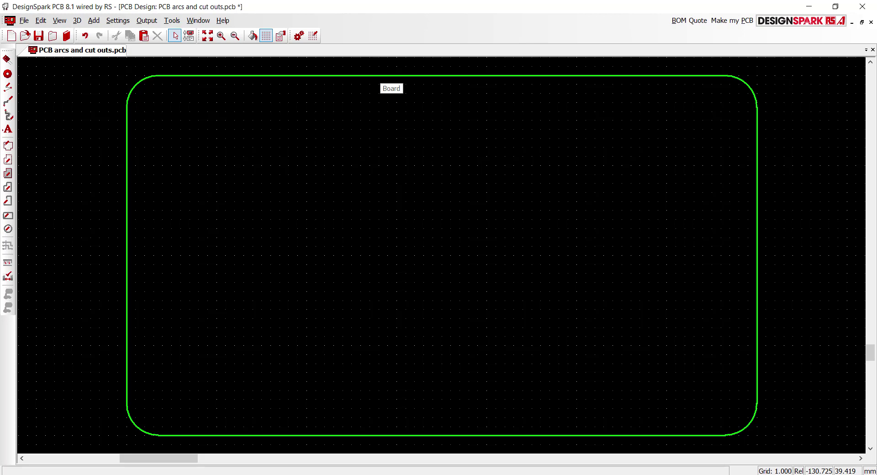
Edit the top edge segment to pull a narrow rectangular notch down at its centre
{"action": "left_click", "coordinate": [381, 76]}
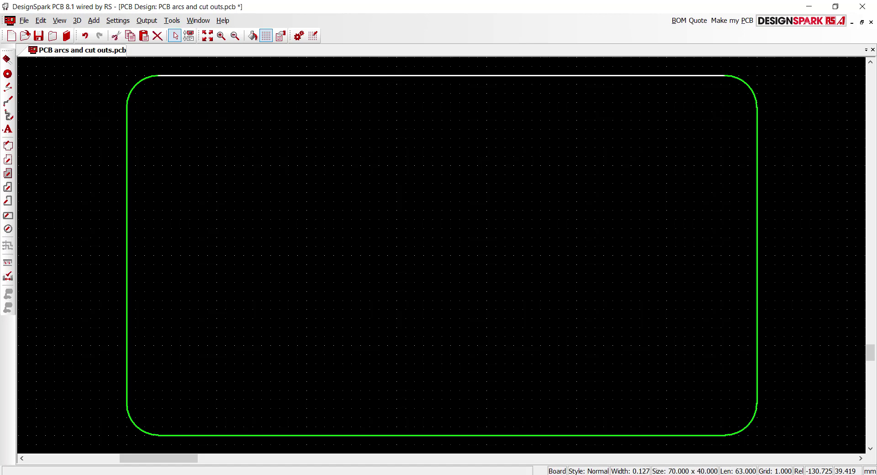
{"action": "right_click", "coordinate": [381, 75]}
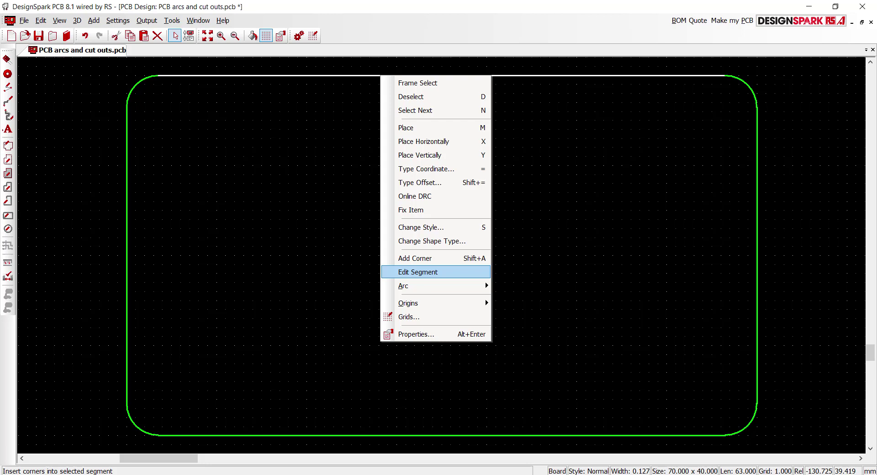
{"action": "left_click", "coordinate": [417, 272]}
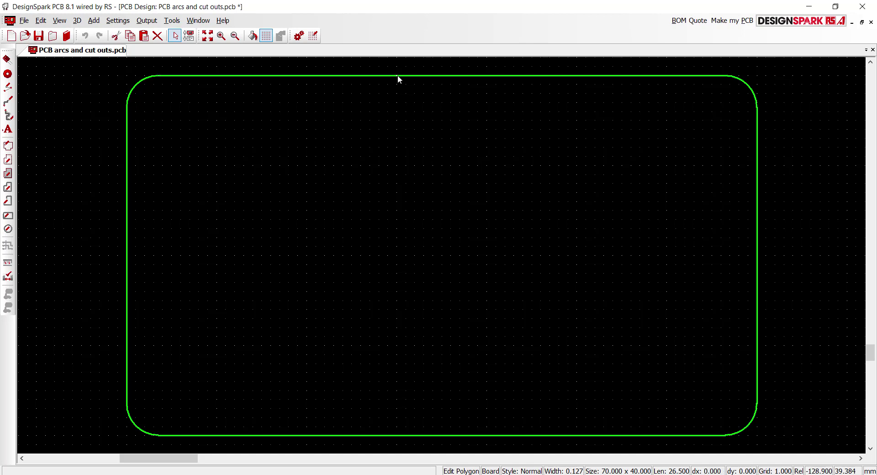
{"action": "mouse_move", "coordinate": [398, 75]}
{"action": "left_mouse_down"}
{"action": "mouse_move", "coordinate": [399, 147]}
{"action": "mouse_move", "coordinate": [415, 148]}
{"action": "mouse_move", "coordinate": [415, 76]}
{"action": "left_mouse_up"}
{"action": "left_click", "coordinate": [415, 78]}
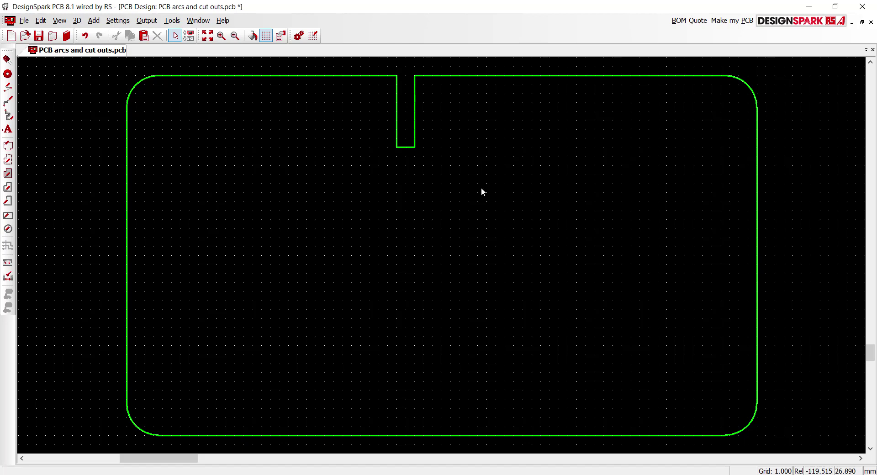
Edit the bottom edge segment to push a matching rectangular notch up at its centre
{"action": "left_click", "coordinate": [399, 436]}
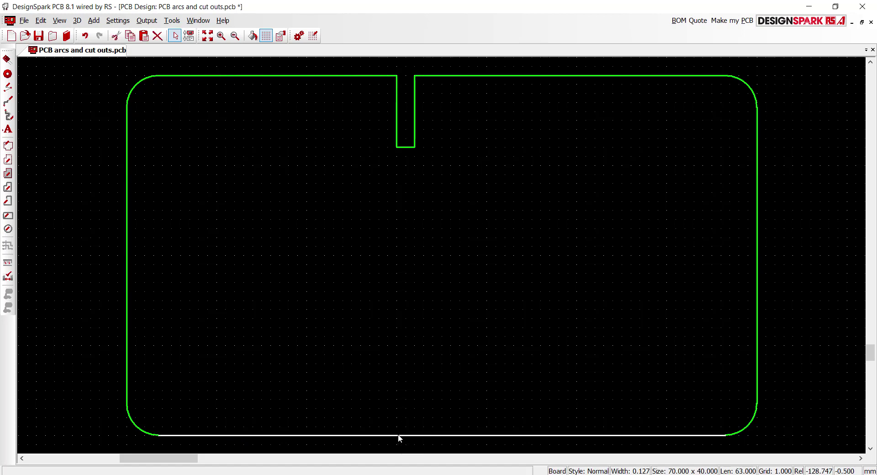
{"action": "right_click", "coordinate": [399, 436]}
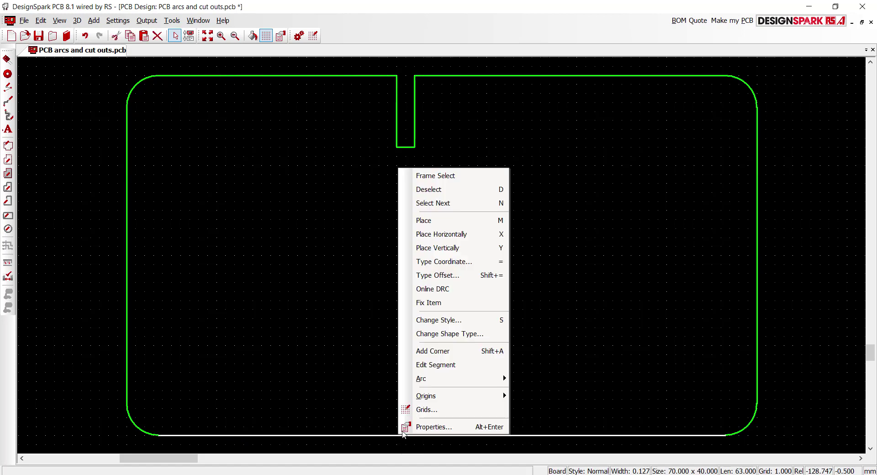
{"action": "left_click", "coordinate": [428, 369]}
{"action": "left_click_drag", "start_coordinate": [396, 437], "coordinate": [402, 398]}
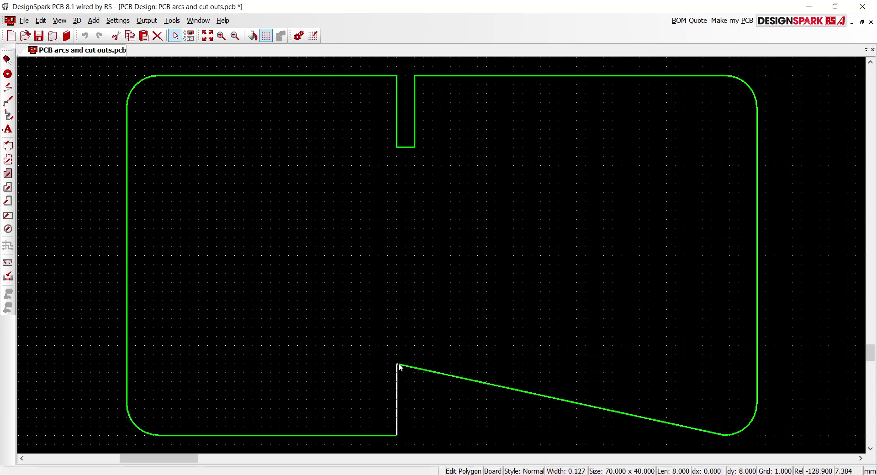
{"action": "left_click", "coordinate": [414, 364]}
{"action": "double_click", "coordinate": [414, 435]}
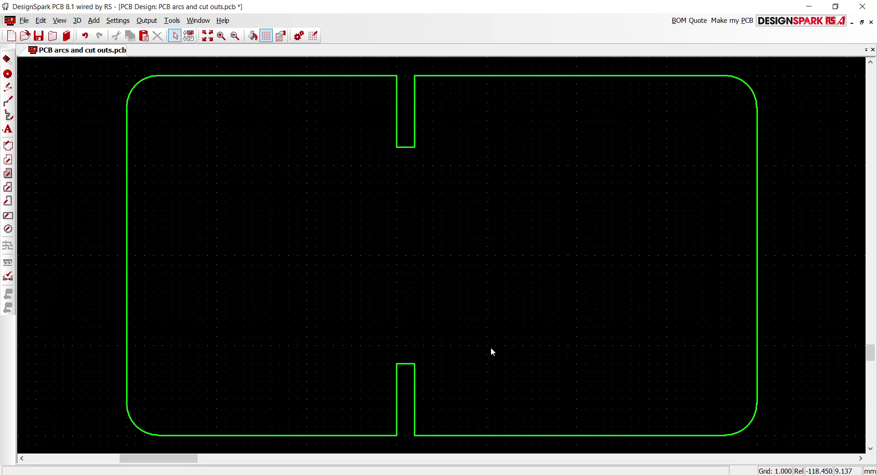
Turn the bottom slot's inner end into an Angle Free arc of 1 mm radius
{"action": "left_click", "coordinate": [408, 364]}
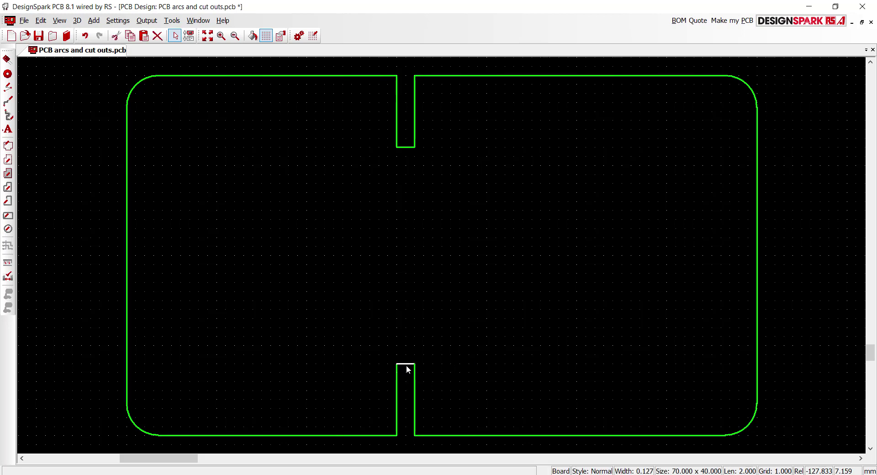
{"action": "right_click", "coordinate": [407, 369]}
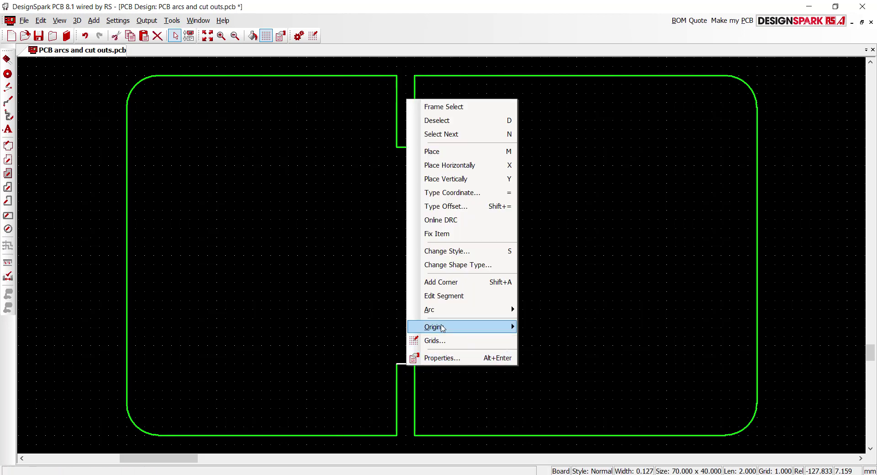
{"action": "mouse_move", "coordinate": [454, 308]}
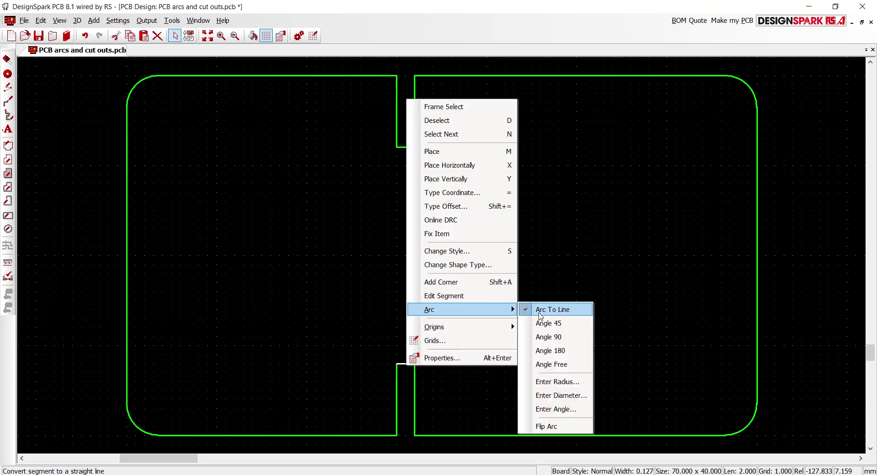
{"action": "left_click", "coordinate": [548, 365]}
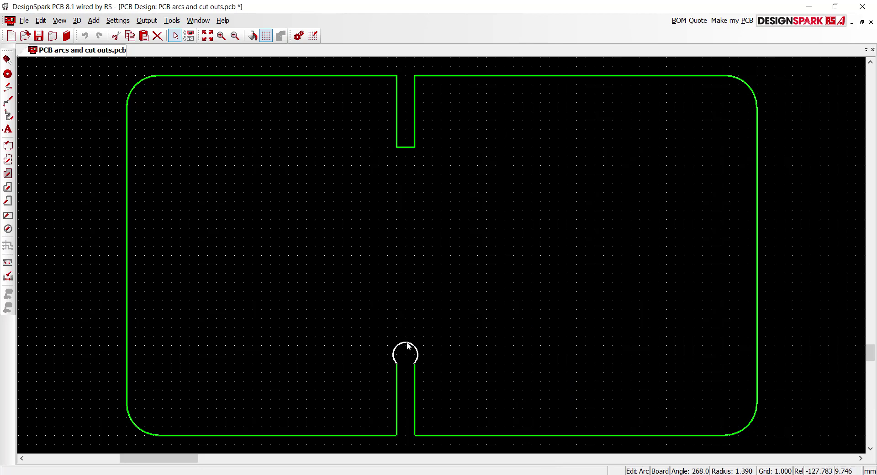
{"action": "right_click", "coordinate": [407, 346]}
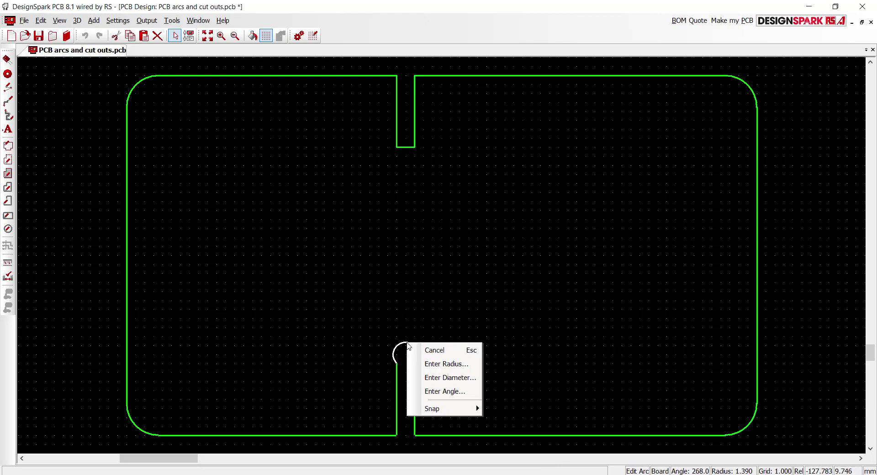
{"action": "left_click", "coordinate": [432, 364]}
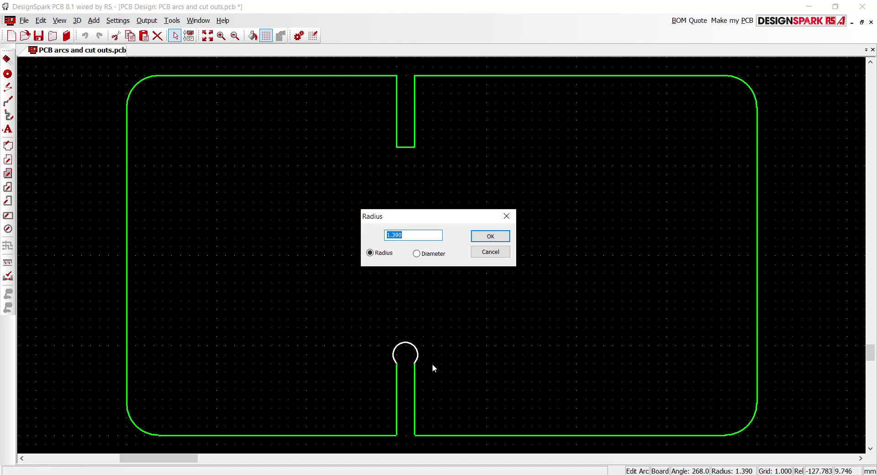
{"action": "type", "text": "1"}
{"action": "key", "text": "Return"}
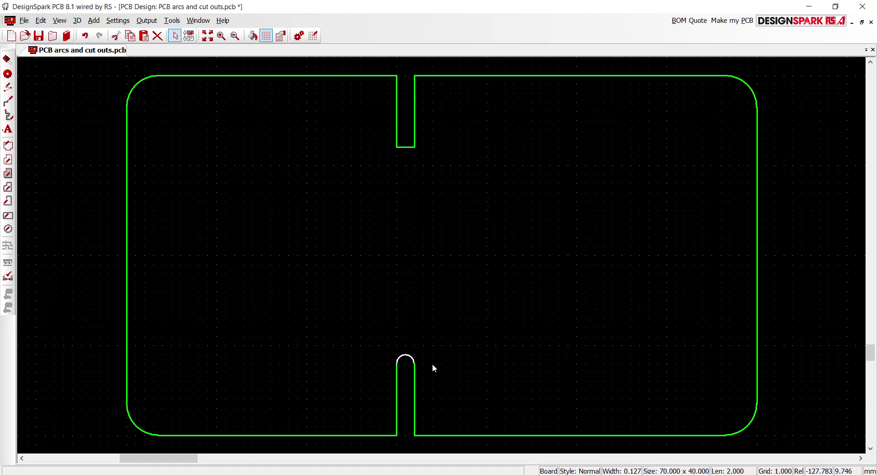
{"action": "left_click", "coordinate": [416, 317]}
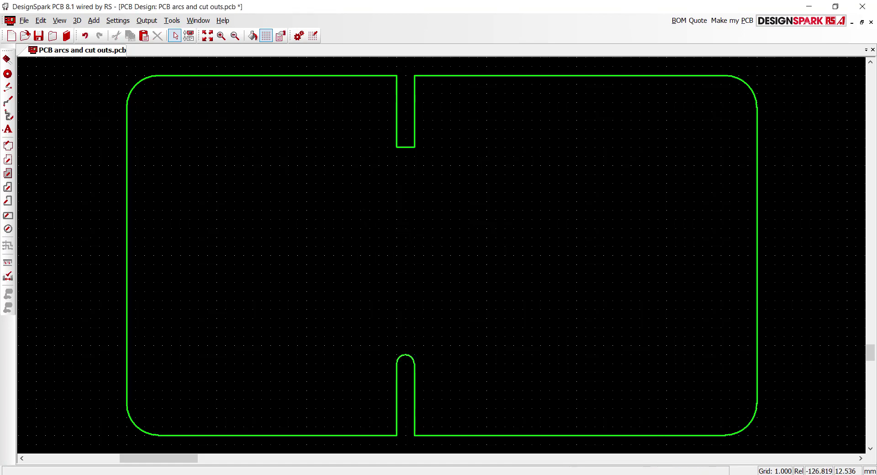
Convert the top slot's inner end segment into an Angle Free arc with 1 mm radius
{"action": "left_click", "coordinate": [406, 147]}
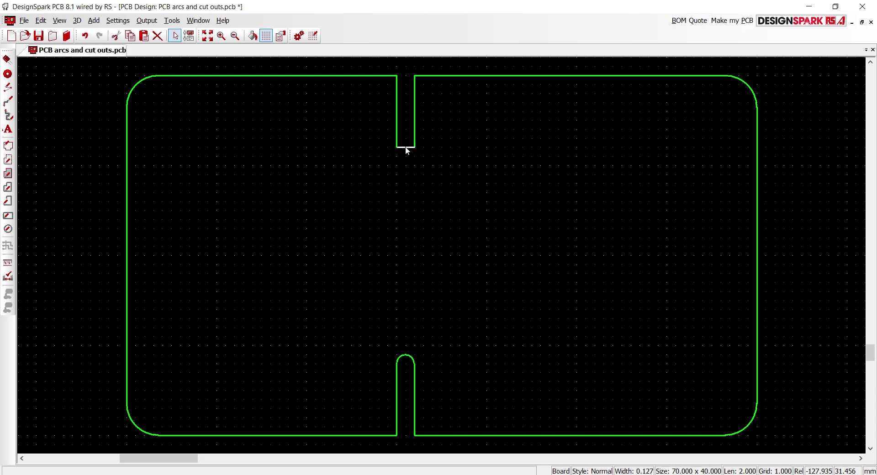
{"action": "right_click", "coordinate": [406, 150]}
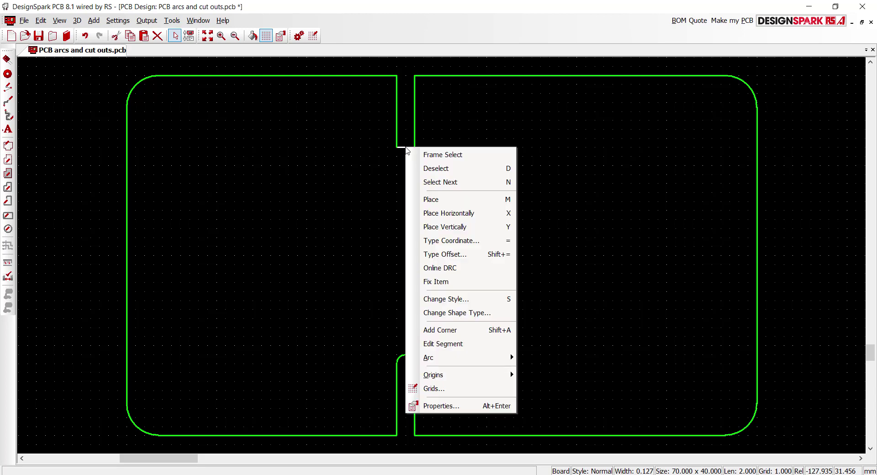
{"action": "mouse_move", "coordinate": [460, 357]}
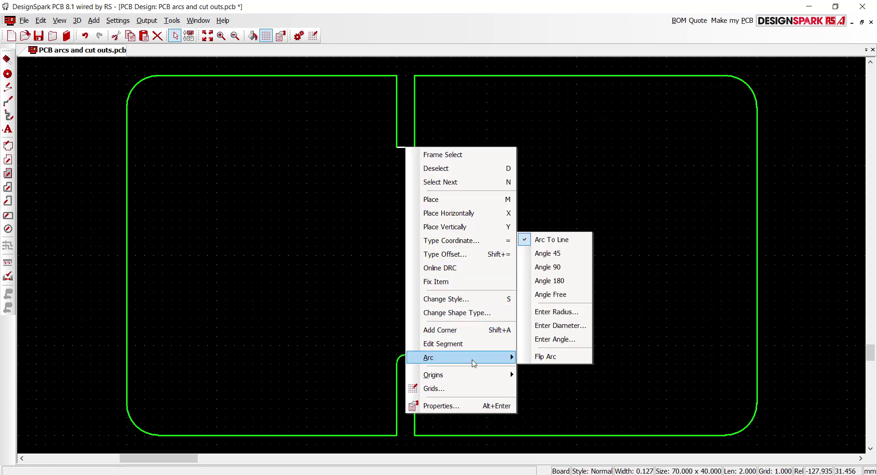
{"action": "left_click", "coordinate": [564, 295]}
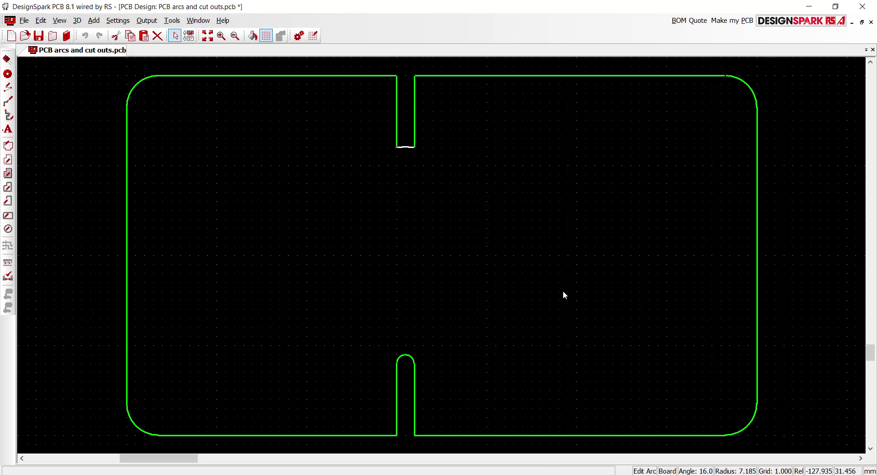
{"action": "right_click", "coordinate": [406, 163]}
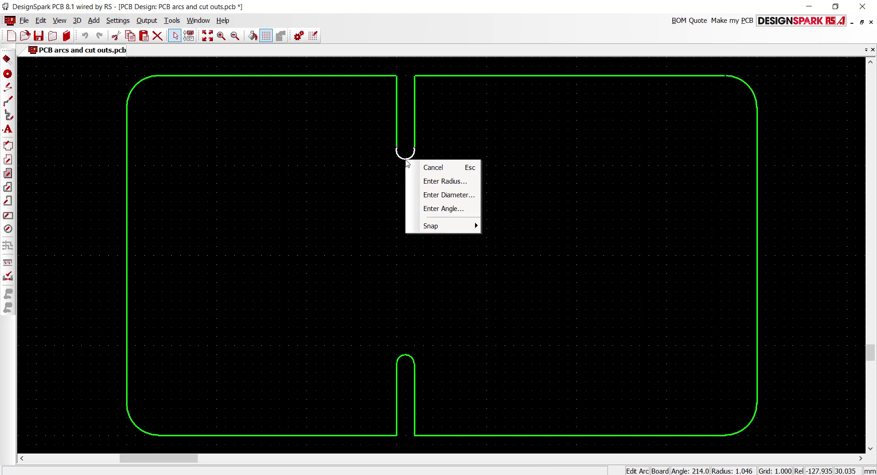
{"action": "left_click", "coordinate": [435, 181]}
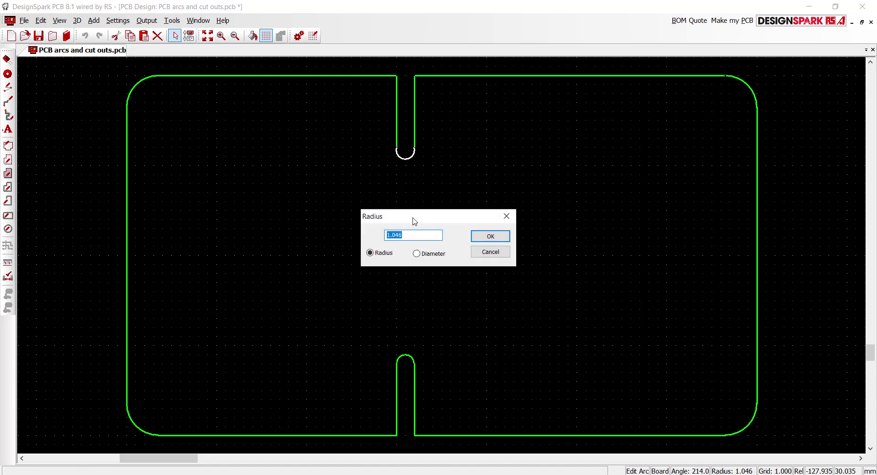
{"action": "type", "text": "1"}
{"action": "key", "text": "Return"}
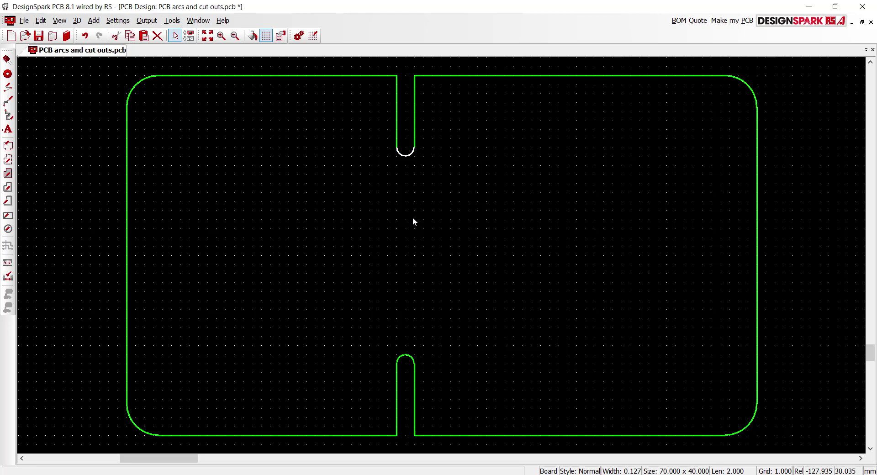
Fillet the corners on both sides of the top slot and the bottom slot
{"action": "left_click", "coordinate": [408, 198]}
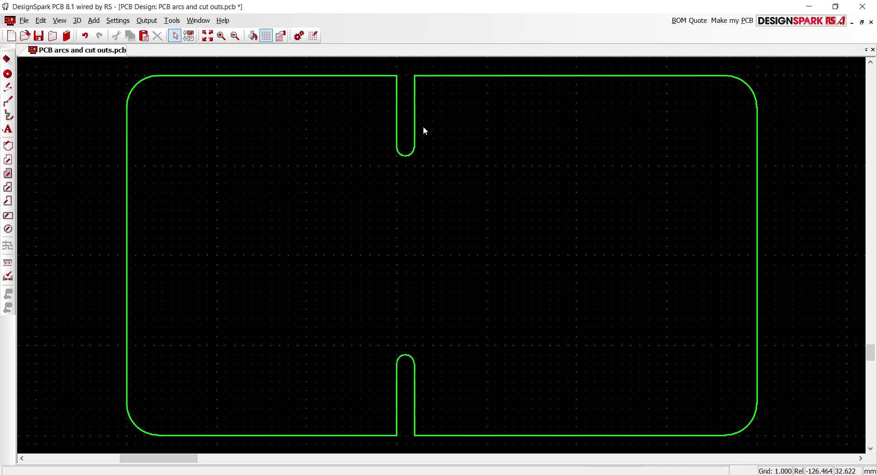
{"action": "left_click", "coordinate": [413, 76]}
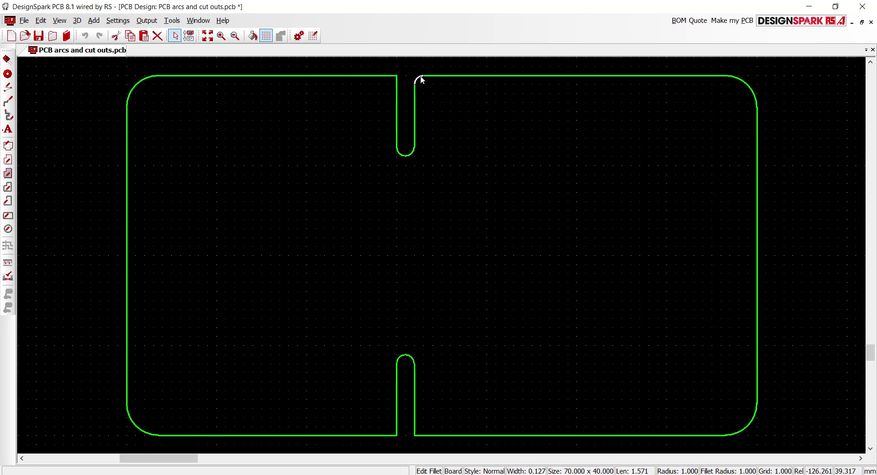
{"action": "left_click", "coordinate": [396, 75]}
{"action": "left_click", "coordinate": [394, 85]}
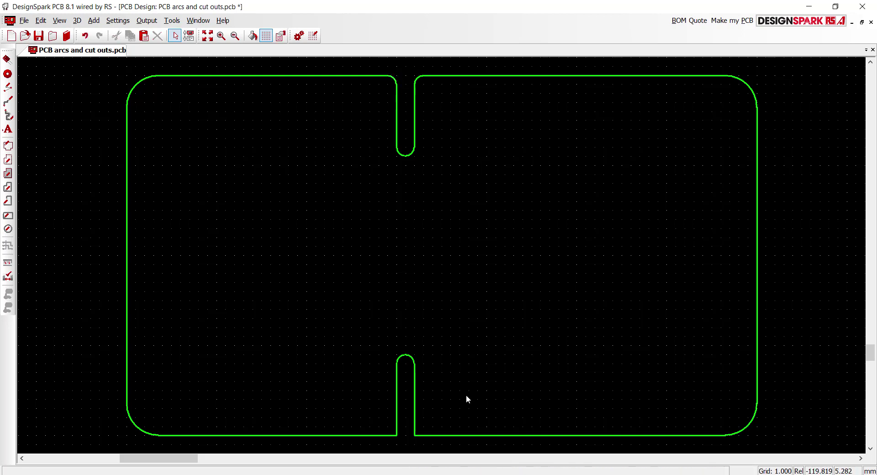
{"action": "left_click", "coordinate": [414, 435]}
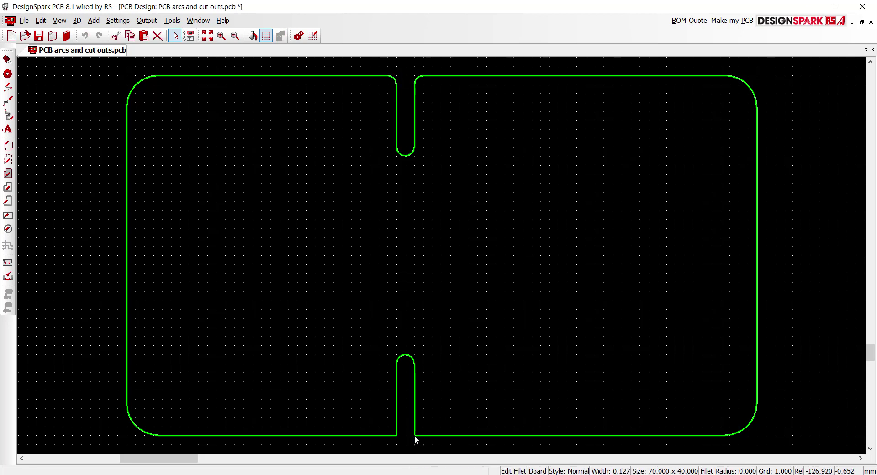
{"action": "left_click", "coordinate": [396, 434]}
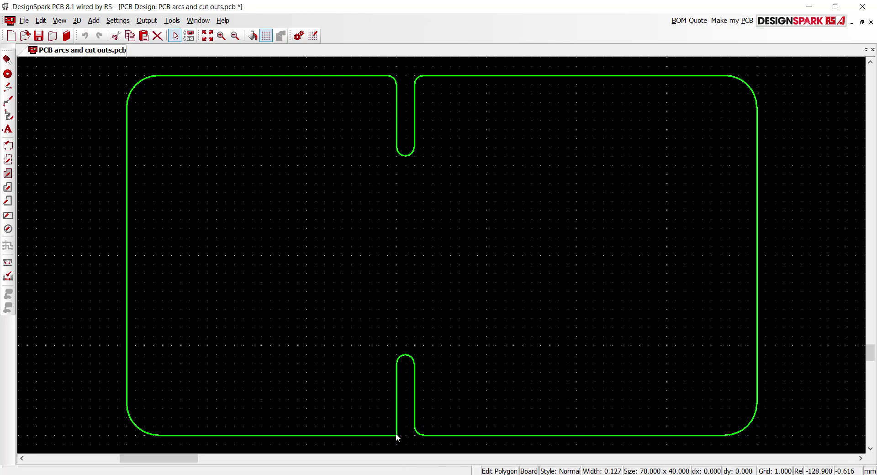
{"action": "left_click", "coordinate": [396, 435]}
{"action": "left_click", "coordinate": [396, 436]}
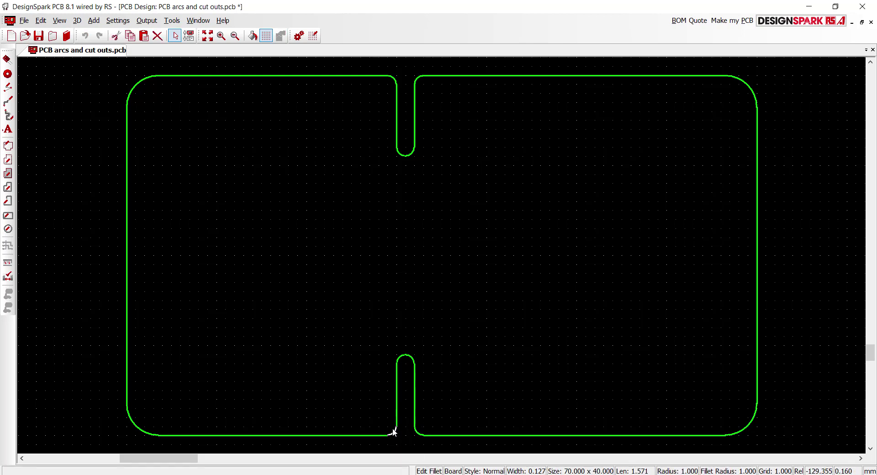